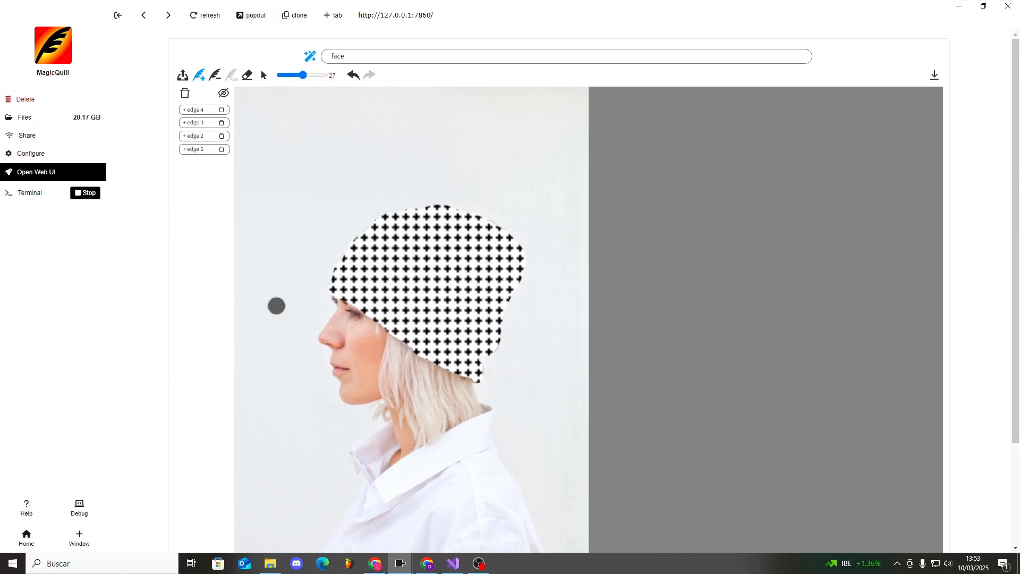
# Step: Replace the prompt text with "Straw hat"
pyautogui.moveTo(359, 58); pyautogui.dragTo(287, 57)
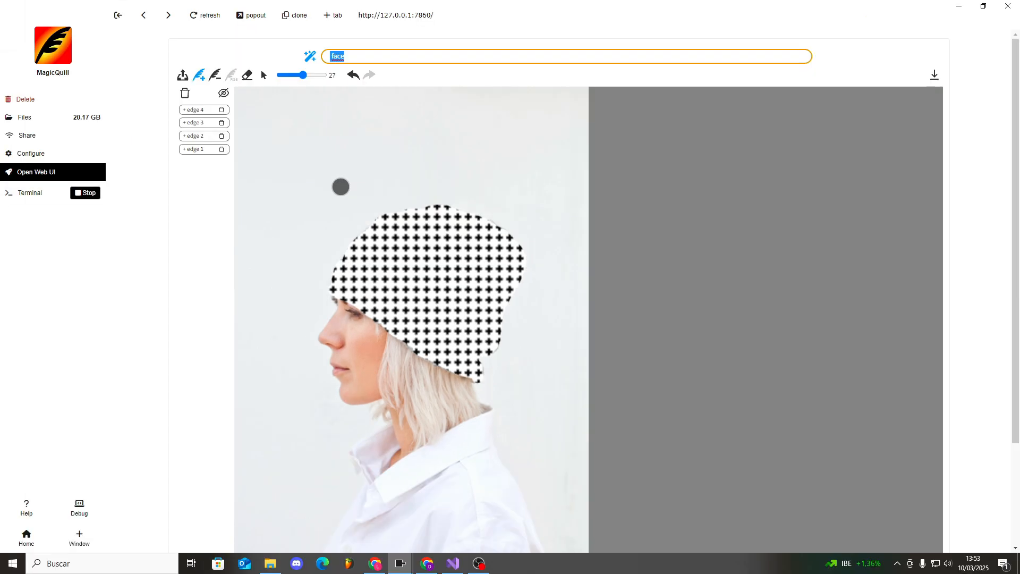
pyautogui.press('BackSpace')
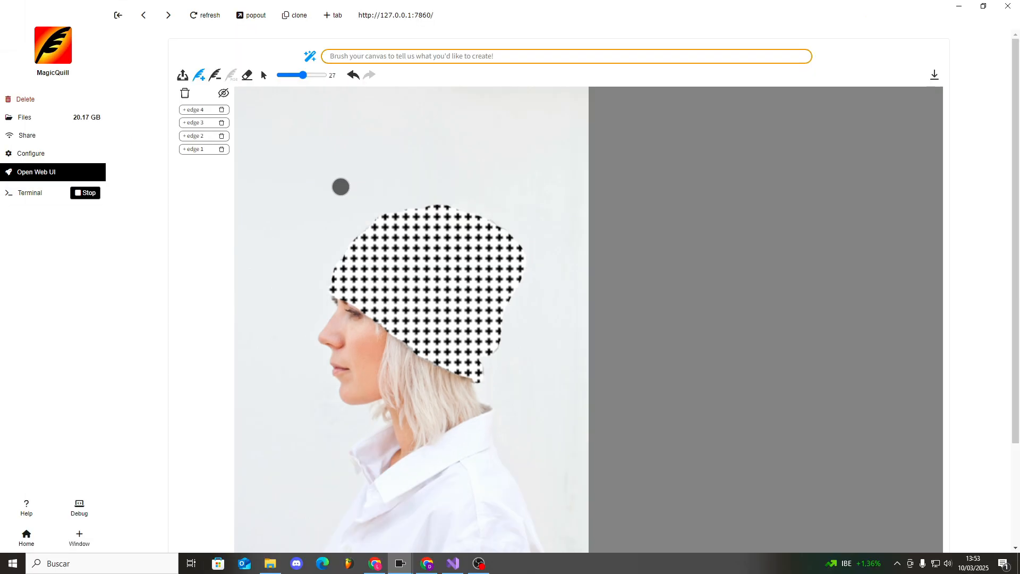
pyautogui.write('Straw hat')
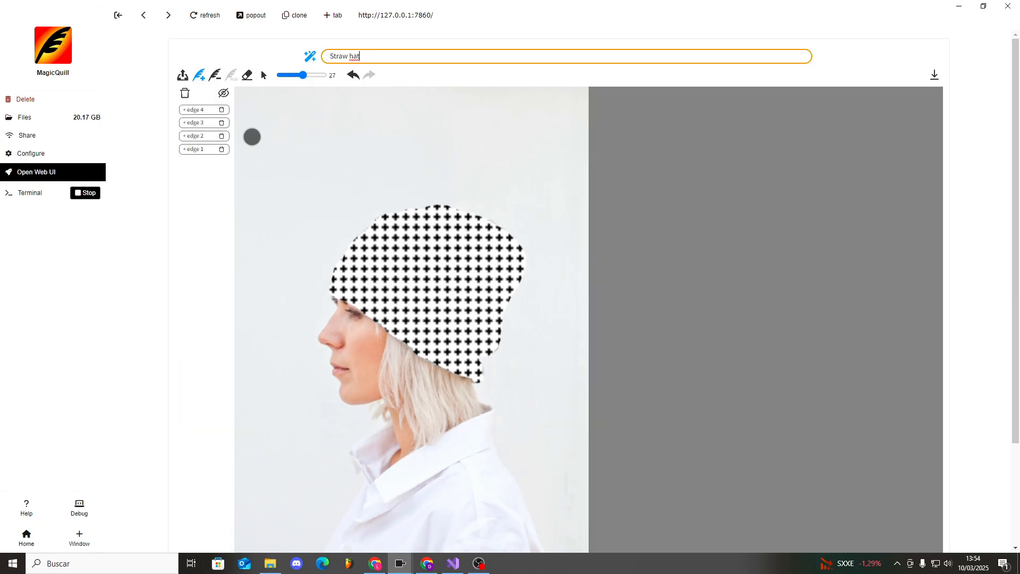
# Step: Examine the generation parameters, including the base model, resolution, edge and colour strengths, and the sampler and scheduler choices
pyautogui.scroll(-3, 291, 153)
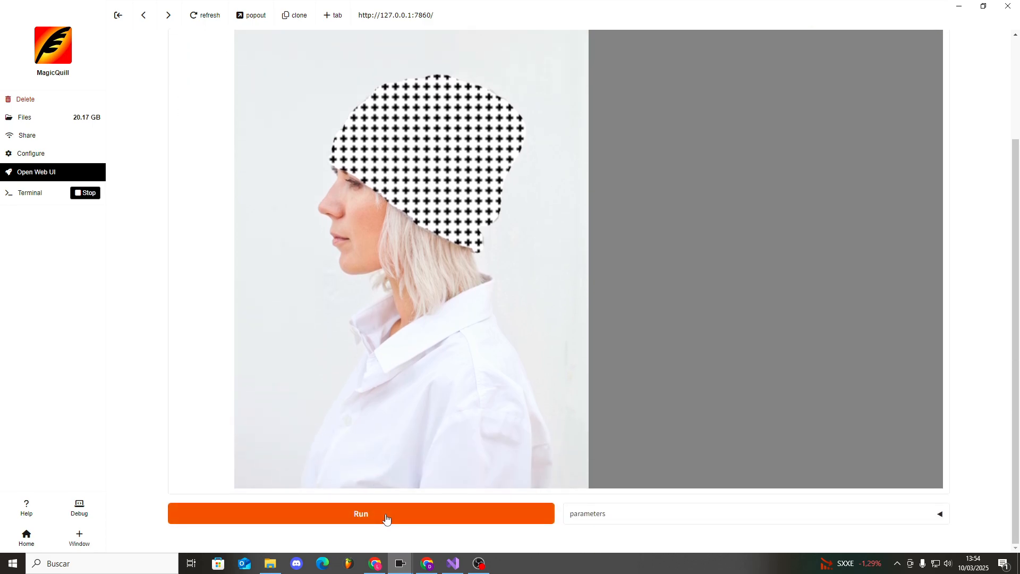
pyautogui.scroll(-5, 672, 432)
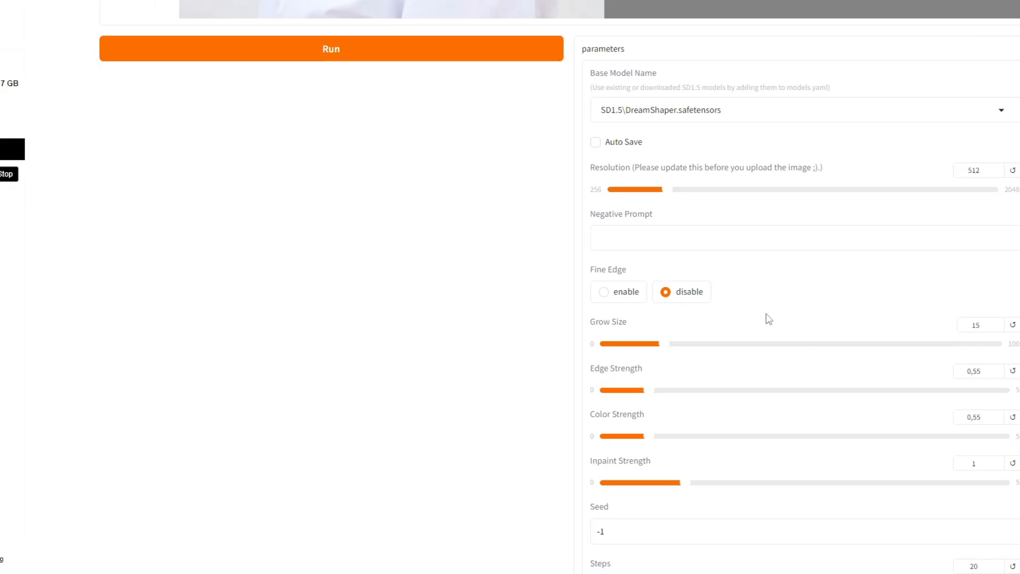
pyautogui.scroll(-3, 769, 318)
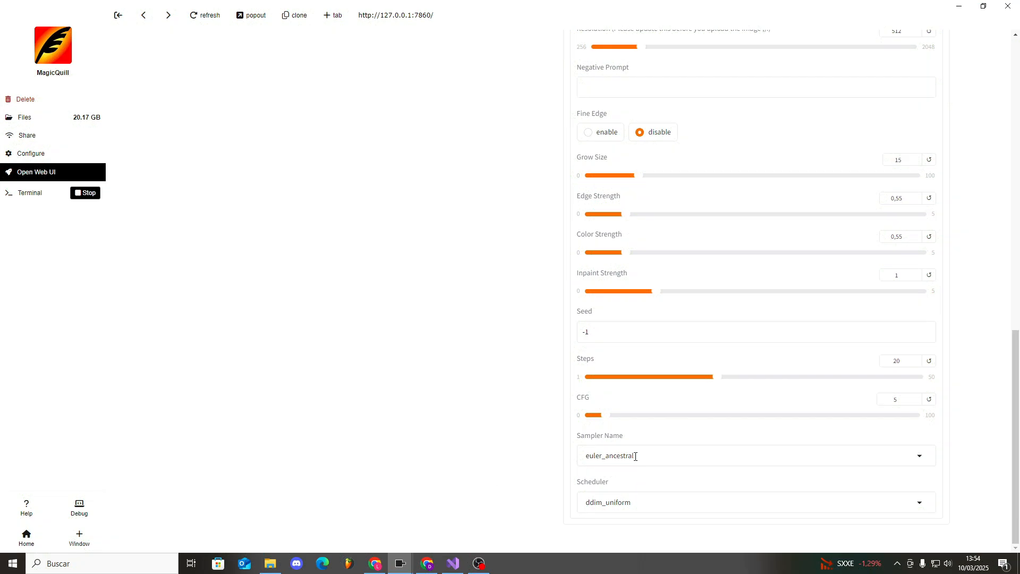
pyautogui.click(650, 502)
pyautogui.click(649, 480)
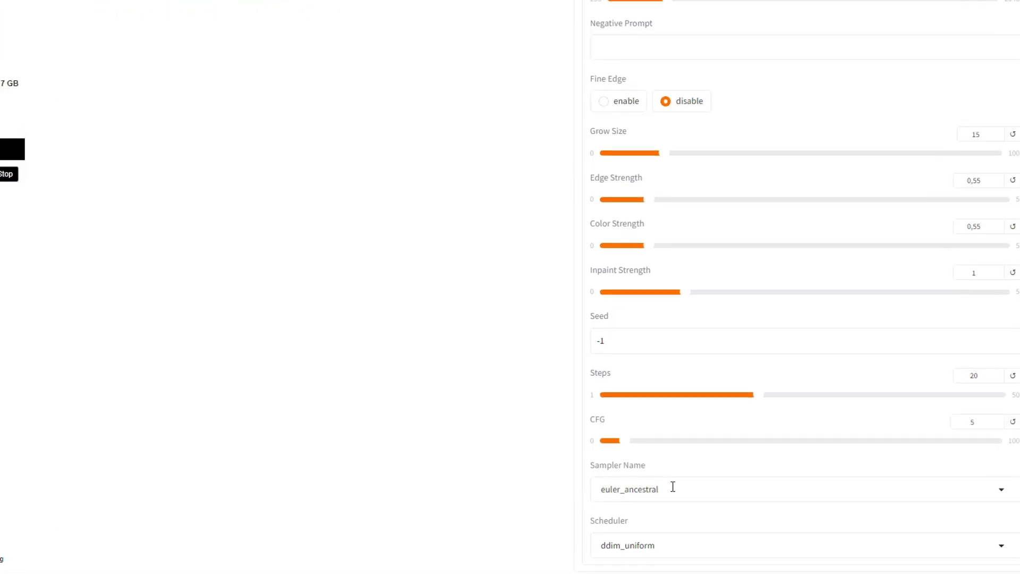
pyautogui.click(646, 454)
pyautogui.click(494, 442)
pyautogui.scroll(6, 733, 462)
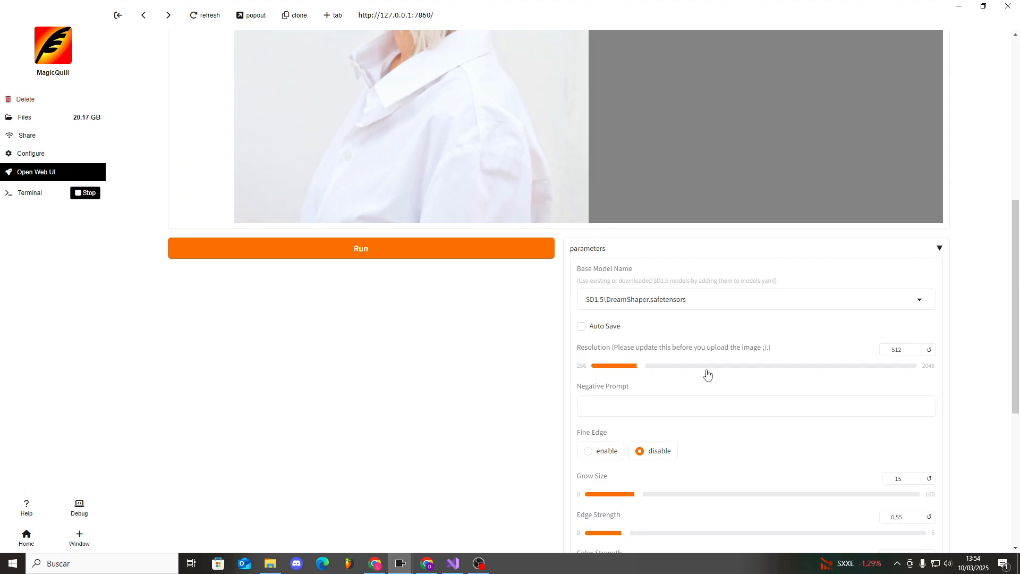
pyautogui.scroll(-1, 733, 387)
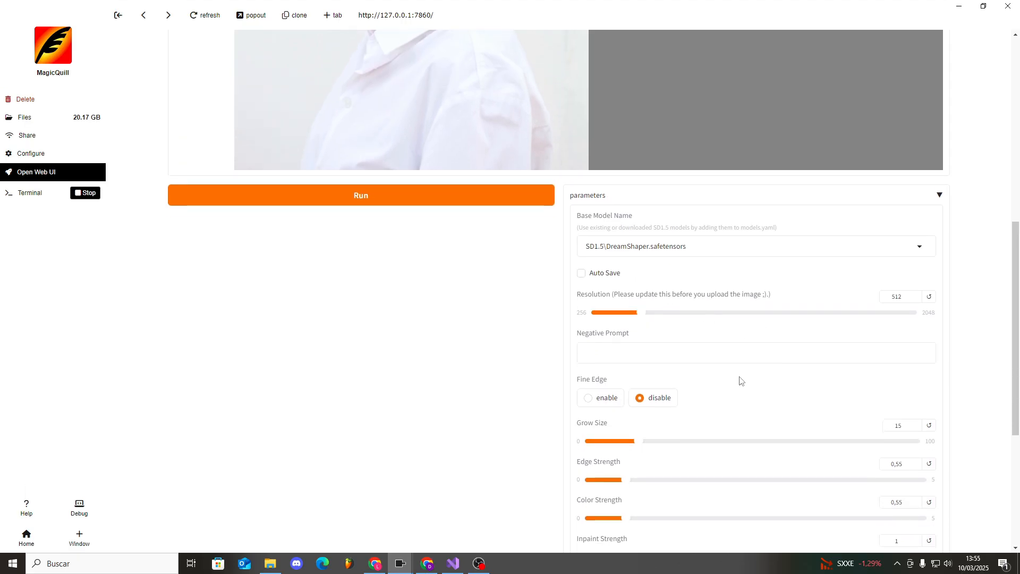
pyautogui.scroll(4, 654, 394)
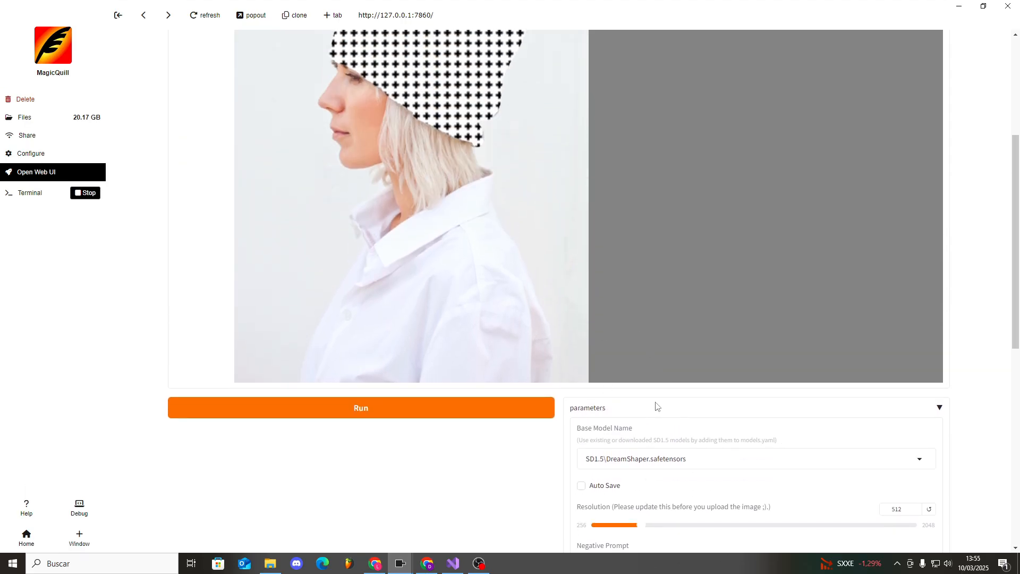
pyautogui.scroll(2, 585, 409)
# Step: Run the straw hat generation on the masked knitted hat and accept the generated image
pyautogui.click(431, 561)
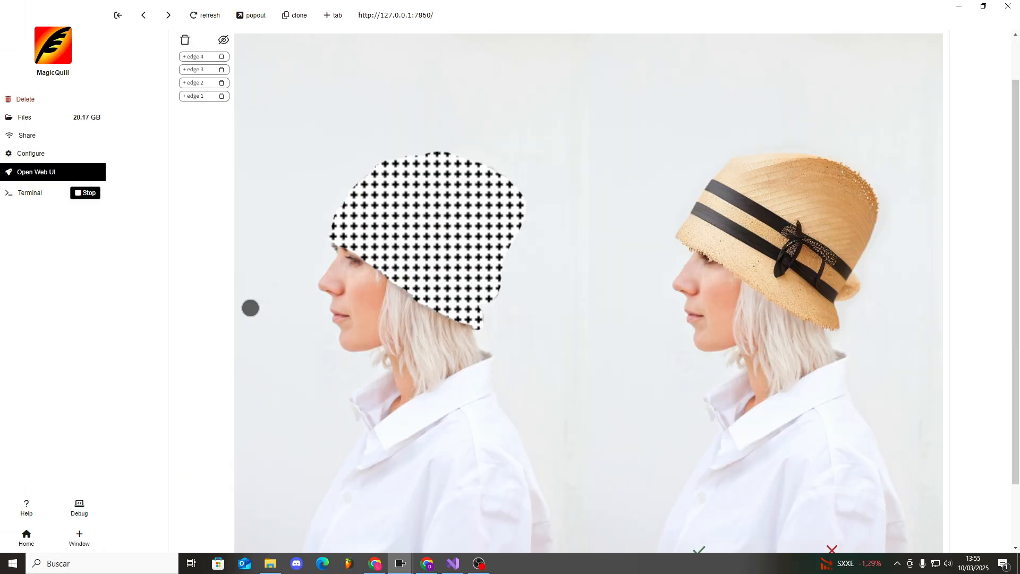
pyautogui.scroll(1, 699, 384)
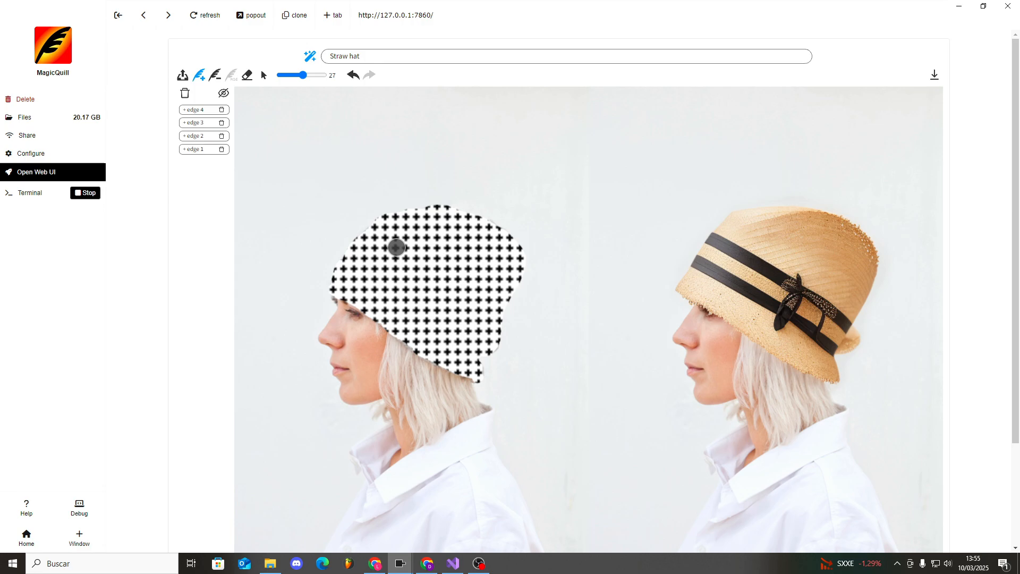
pyautogui.scroll(-3, 780, 424)
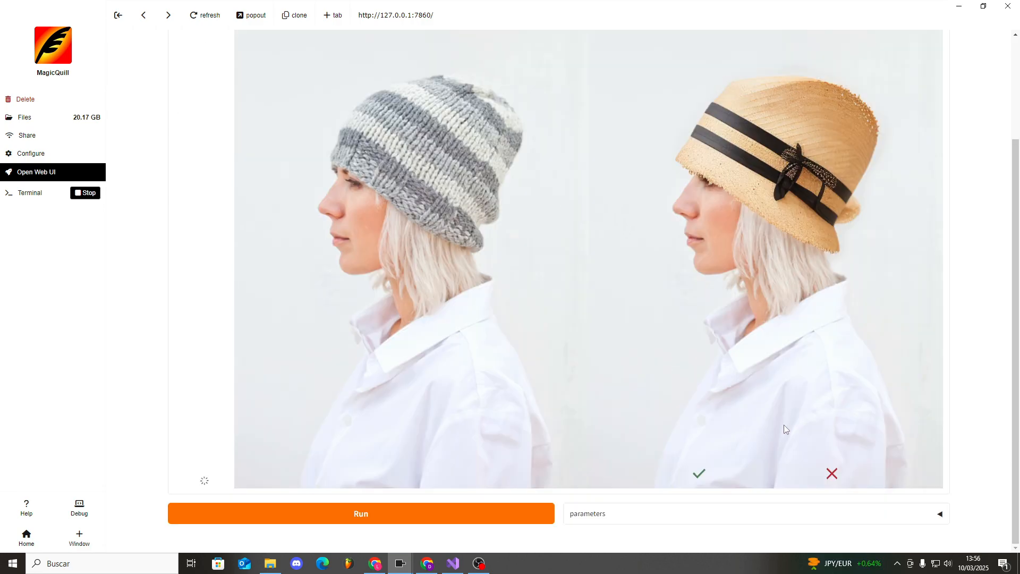
pyautogui.click(700, 471)
pyautogui.scroll(3, 651, 348)
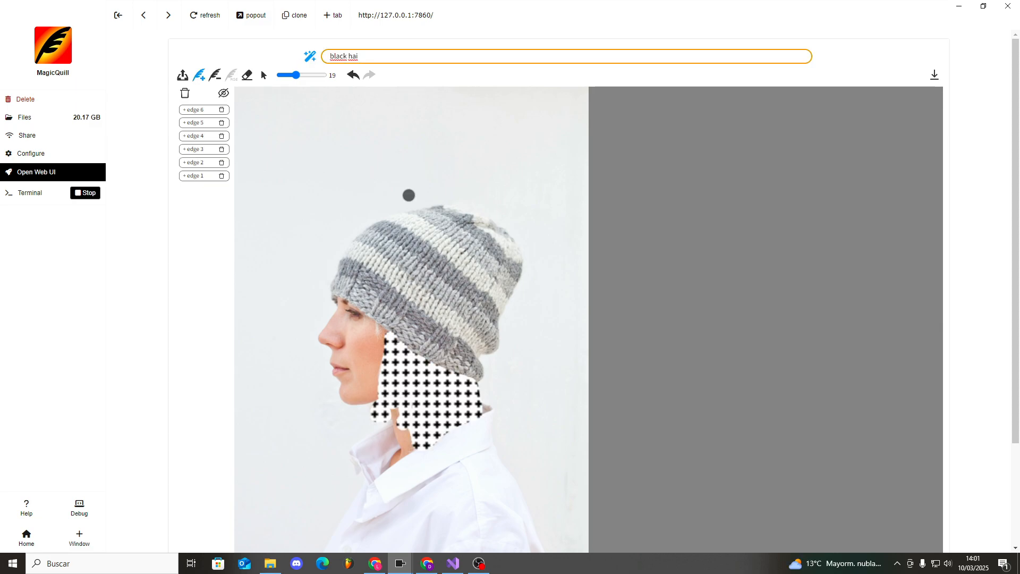
# Step: Examine the generated hair beneath the knitted hat against the masked original photo
pyautogui.click(408, 196)
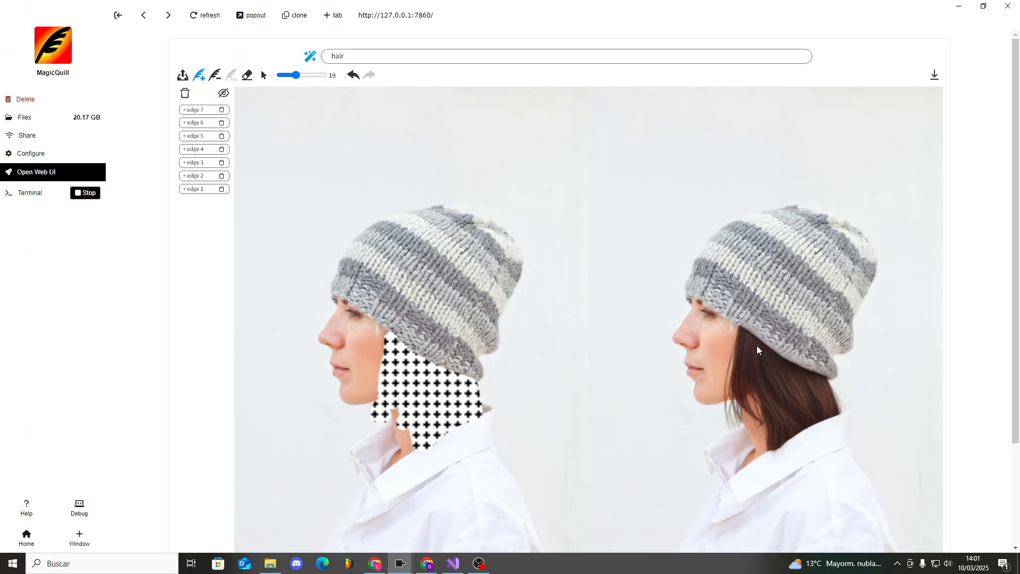
pyautogui.scroll(-3, 777, 399)
pyautogui.scroll(2, 783, 391)
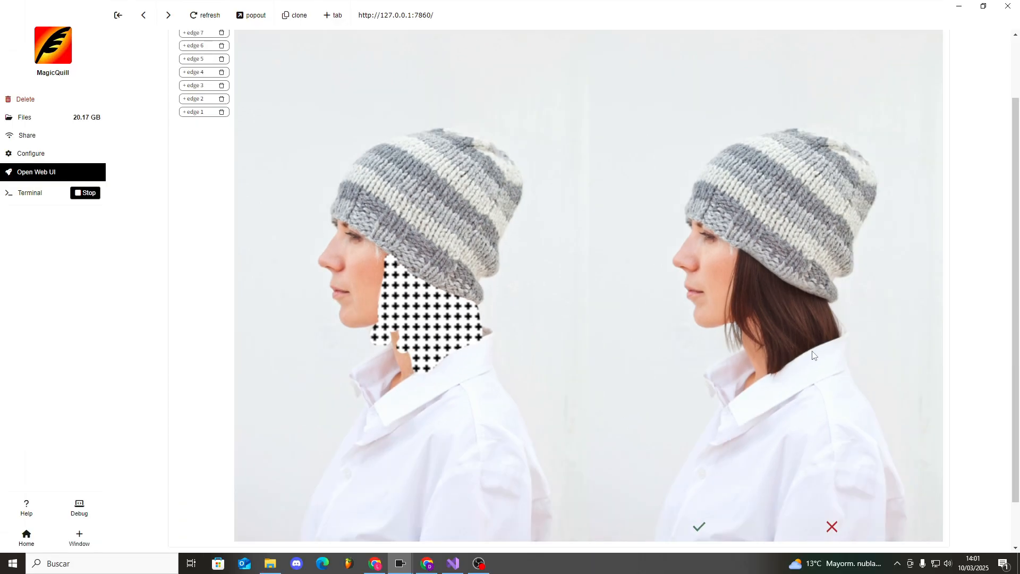
pyautogui.scroll(-1, 765, 372)
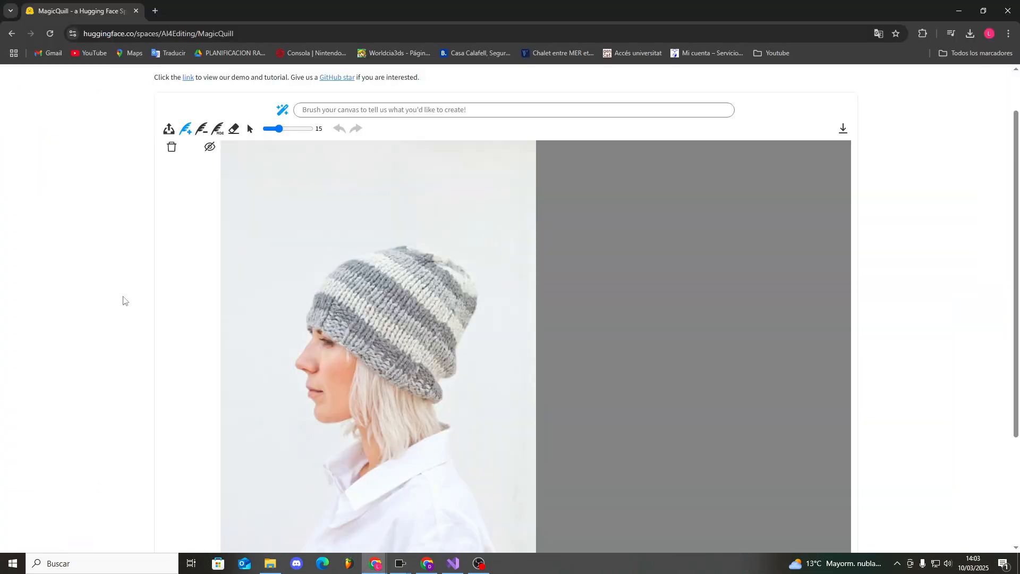
# Step: In the MagicQuill Hugging Face space, set the colour brush to blue (RGB 35, 80, 169) and paint a short stroke beside the woman's temple
pyautogui.scroll(-1, 162, 271)
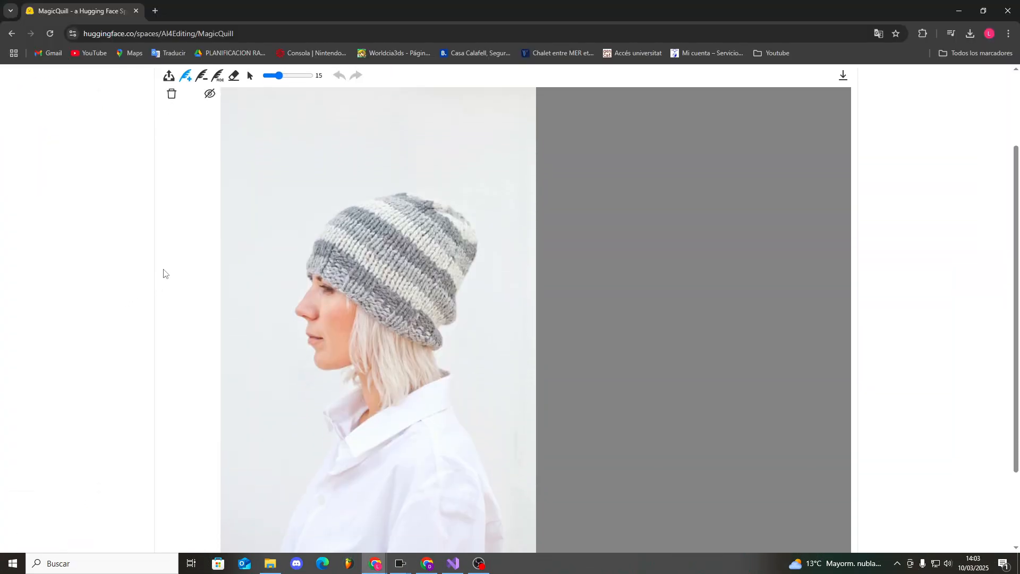
pyautogui.scroll(1, 225, 175)
pyautogui.click(215, 130)
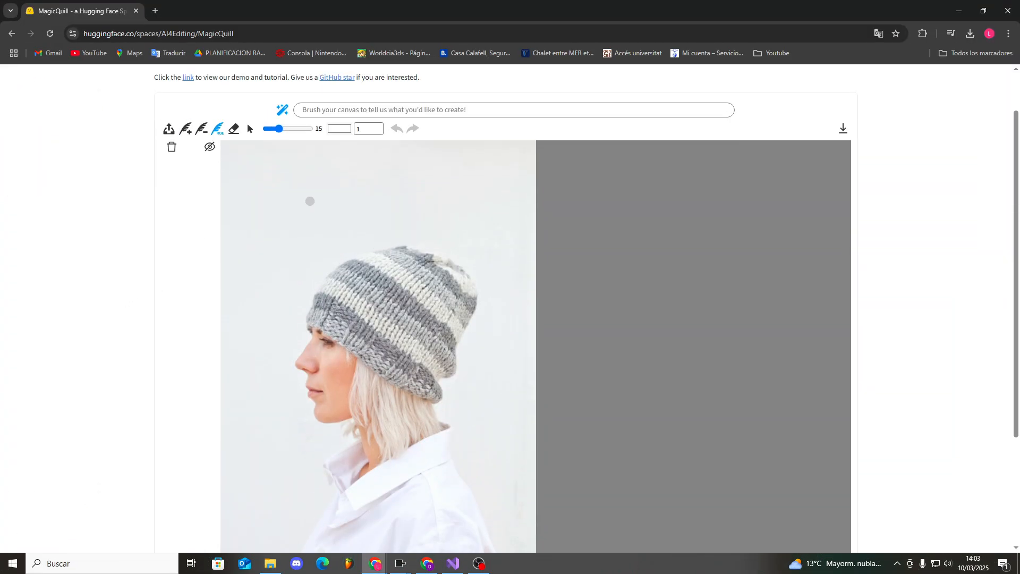
pyautogui.click(340, 129)
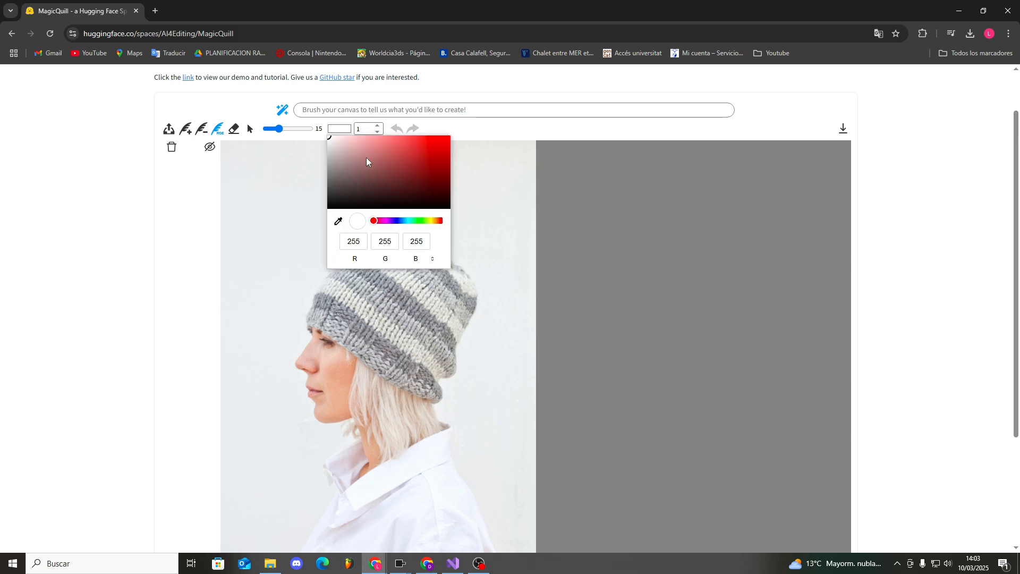
pyautogui.moveTo(381, 152)
pyautogui.mouseDown()
pyautogui.moveTo(426, 151)
pyautogui.moveTo(420, 174)
pyautogui.moveTo(424, 160)
pyautogui.mouseUp()
pyautogui.click(401, 221)
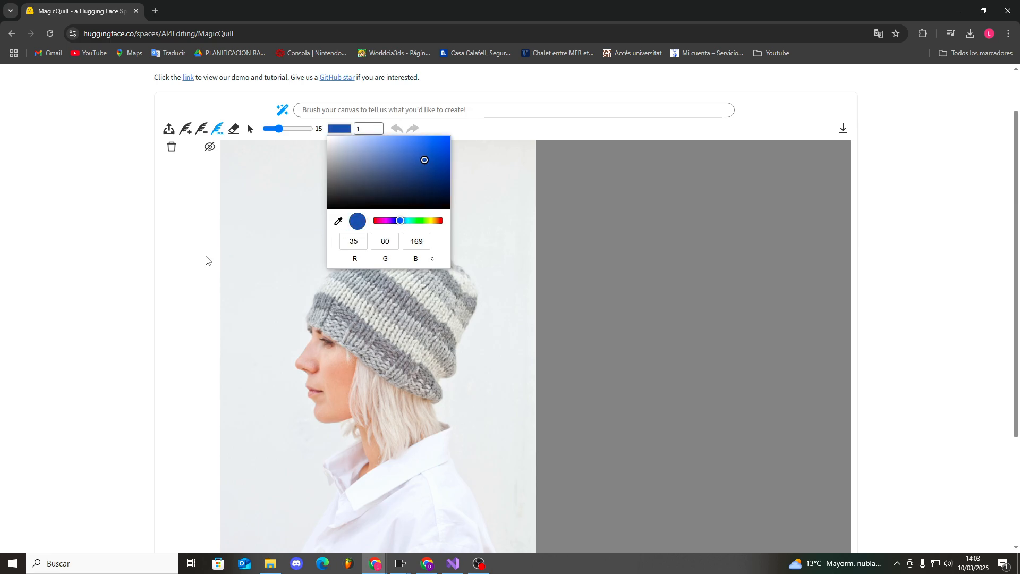
pyautogui.click(216, 201)
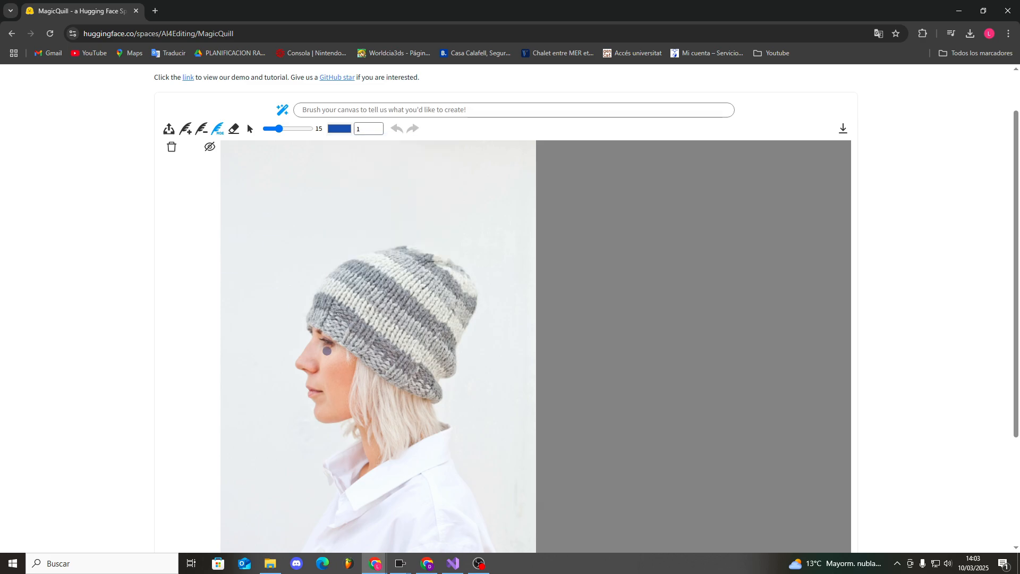
pyautogui.moveTo(348, 353); pyautogui.dragTo(343, 356)
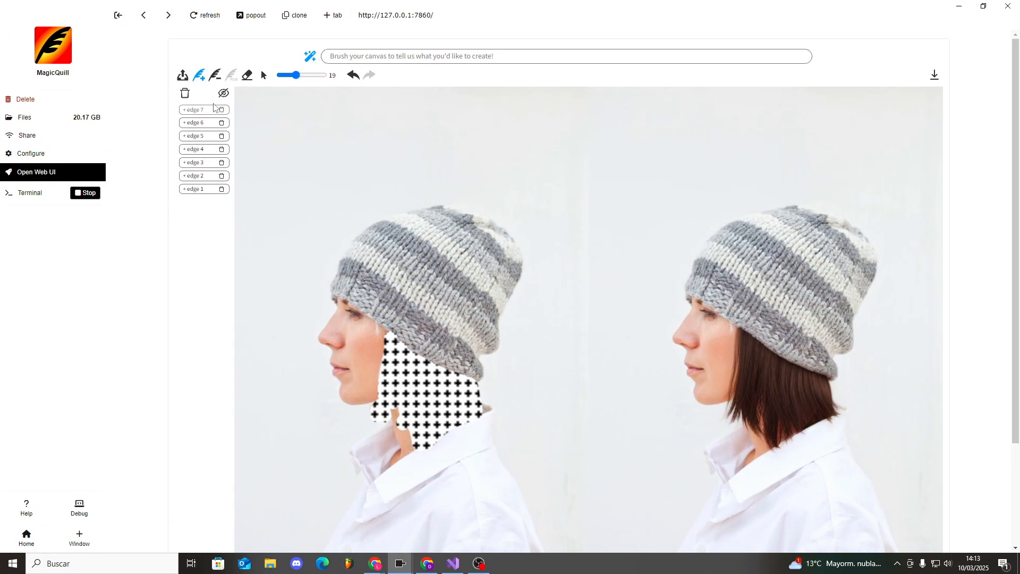
# Step: In the local MagicQuill interface, upload the photo of the man crossing a snowy street
pyautogui.click(183, 78)
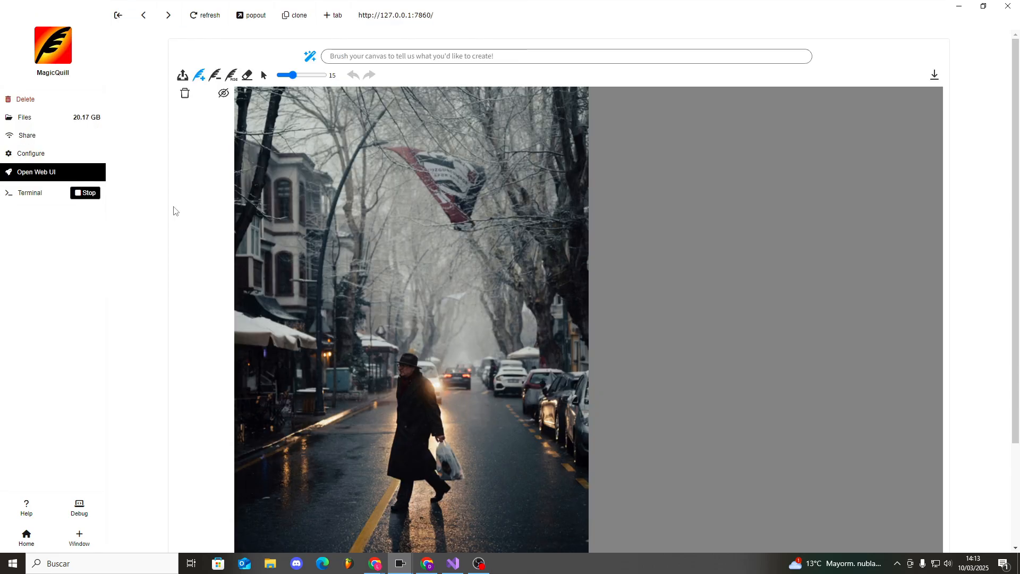
pyautogui.scroll(-1, 193, 205)
pyautogui.scroll(1, 193, 205)
pyautogui.scroll(-1, 301, 208)
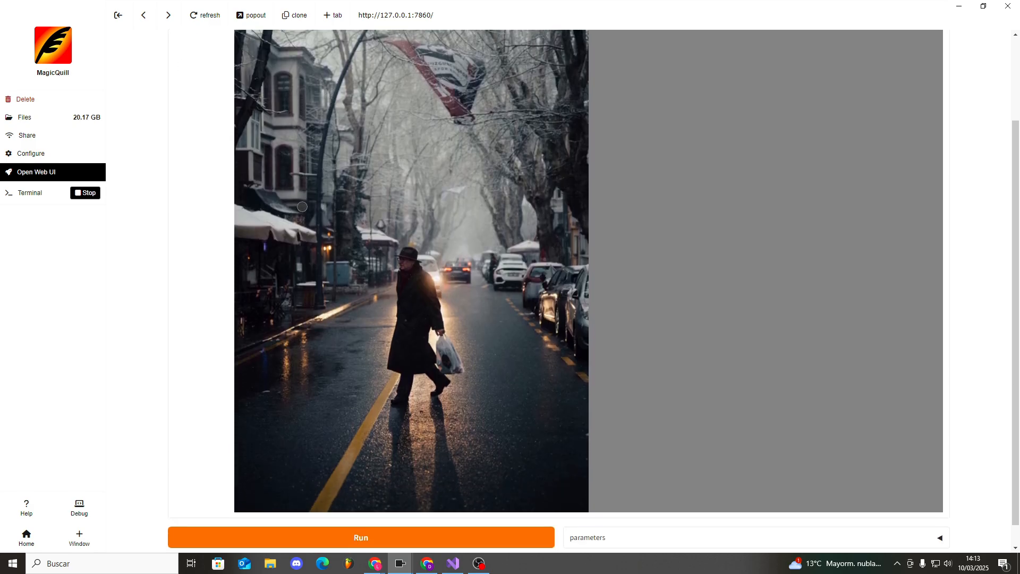
# Step: Mask the trees, buildings and street around the man with the Add Edge brush at size 39
pyautogui.scroll(1, 301, 208)
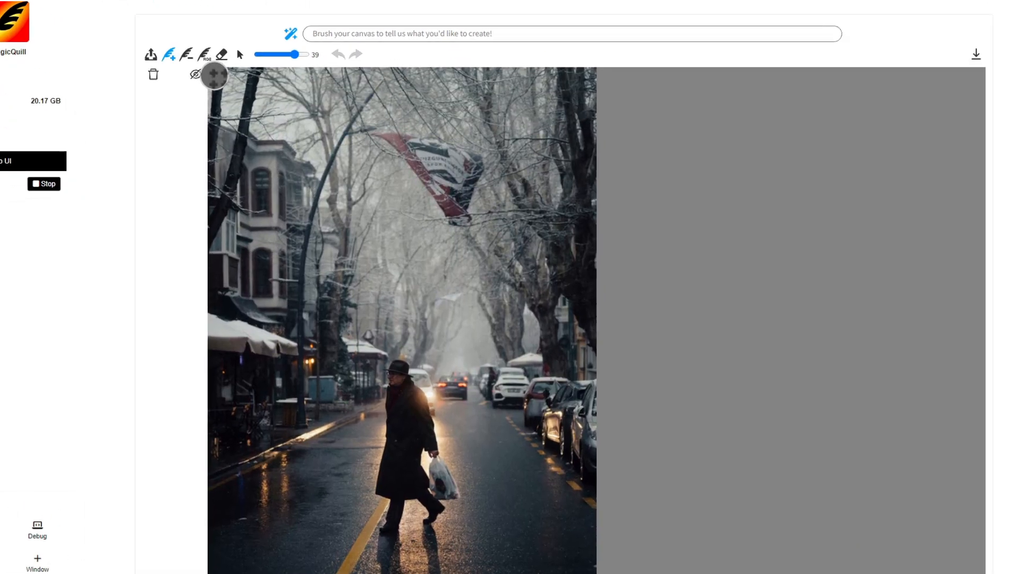
pyautogui.moveTo(241, 95); pyautogui.dragTo(237, 137)
pyautogui.moveTo(182, 108)
pyautogui.mouseDown()
pyautogui.moveTo(188, 156)
pyautogui.moveTo(322, 179)
pyautogui.moveTo(602, 121)
pyautogui.moveTo(670, 76)
pyautogui.moveTo(595, 51)
pyautogui.moveTo(499, 44)
pyautogui.moveTo(227, 63)
pyautogui.moveTo(272, 63)
pyautogui.moveTo(366, 205)
pyautogui.moveTo(395, 235)
pyautogui.moveTo(415, 231)
pyautogui.moveTo(400, 254)
pyautogui.moveTo(515, 253)
pyautogui.moveTo(373, 218)
pyautogui.moveTo(593, 208)
pyautogui.moveTo(471, 259)
pyautogui.moveTo(486, 276)
pyautogui.moveTo(470, 298)
pyautogui.moveTo(400, 278)
pyautogui.moveTo(251, 301)
pyautogui.moveTo(557, 304)
pyautogui.moveTo(580, 285)
pyautogui.moveTo(594, 374)
pyautogui.moveTo(569, 360)
pyautogui.moveTo(550, 324)
pyautogui.moveTo(535, 327)
pyautogui.moveTo(535, 356)
pyautogui.moveTo(488, 329)
pyautogui.moveTo(248, 321)
pyautogui.moveTo(239, 541)
pyautogui.moveTo(260, 553)
pyautogui.moveTo(377, 548)
pyautogui.moveTo(353, 424)
pyautogui.moveTo(351, 349)
pyautogui.moveTo(256, 344)
pyautogui.moveTo(297, 379)
pyautogui.moveTo(251, 395)
pyautogui.moveTo(337, 408)
pyautogui.moveTo(311, 385)
pyautogui.moveTo(299, 420)
pyautogui.moveTo(267, 449)
pyautogui.mouseUp()
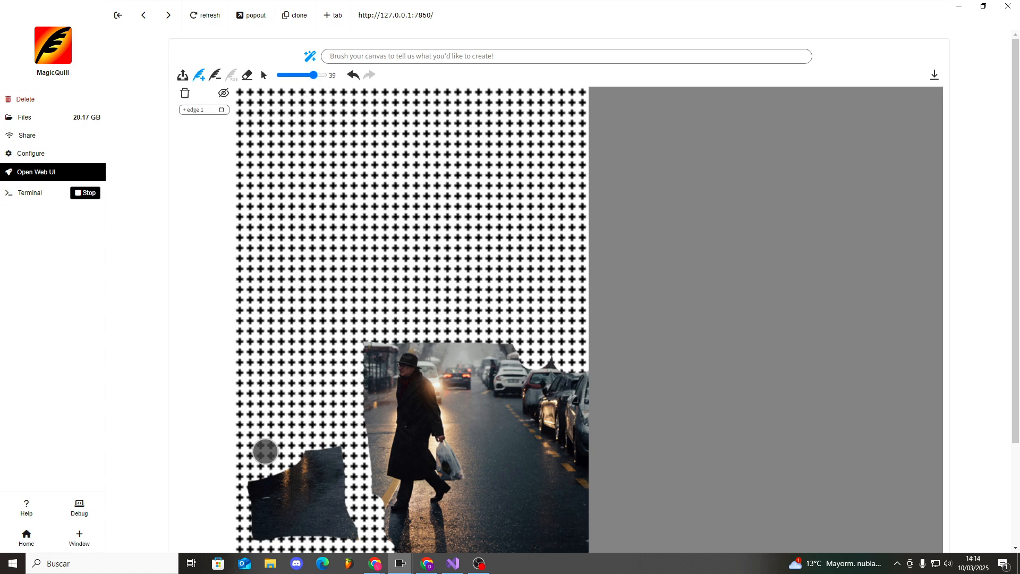
# Step: Set the prompt to "background, New york city"
pyautogui.click(392, 58)
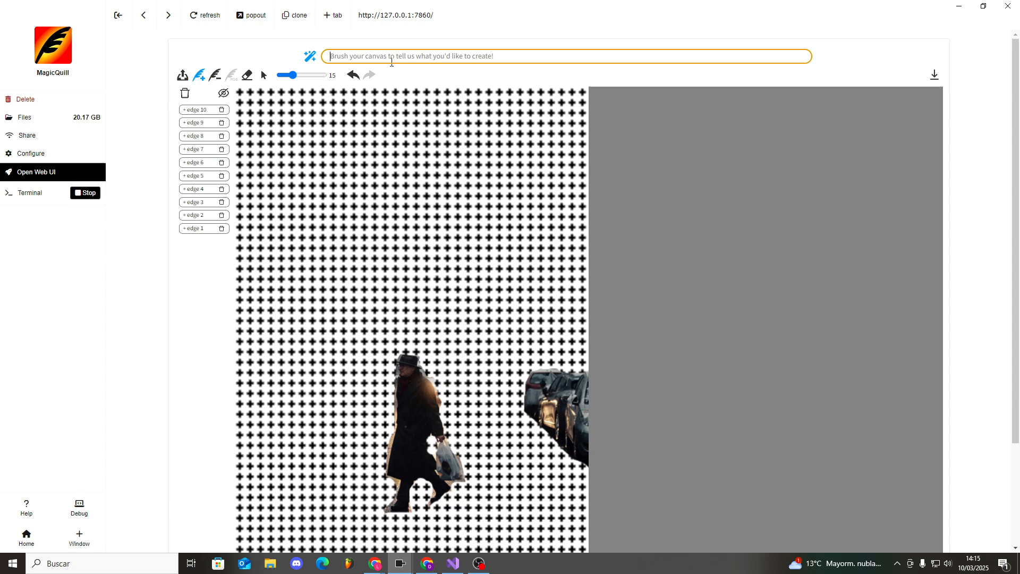
pyautogui.write('background,')
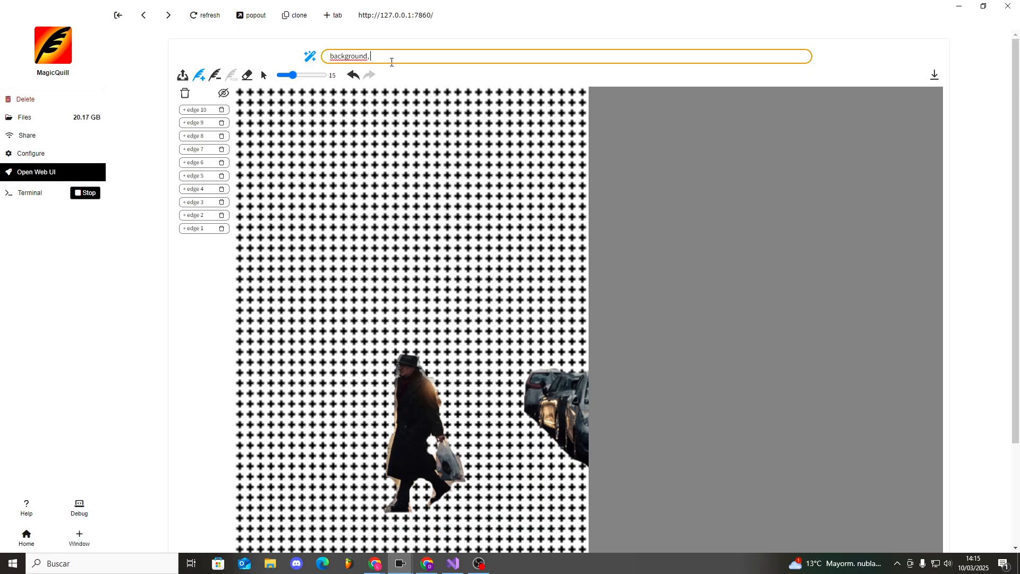
pyautogui.write('New york city')
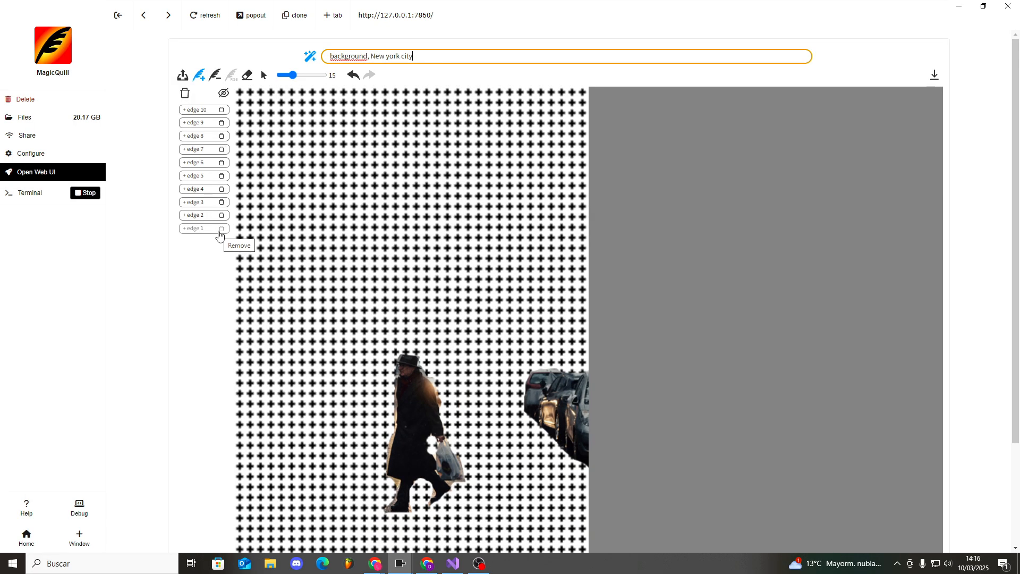
# Step: Mask the remaining strip of road along the photo's lower edge and generate the New York background
pyautogui.scroll(-3, 637, 343)
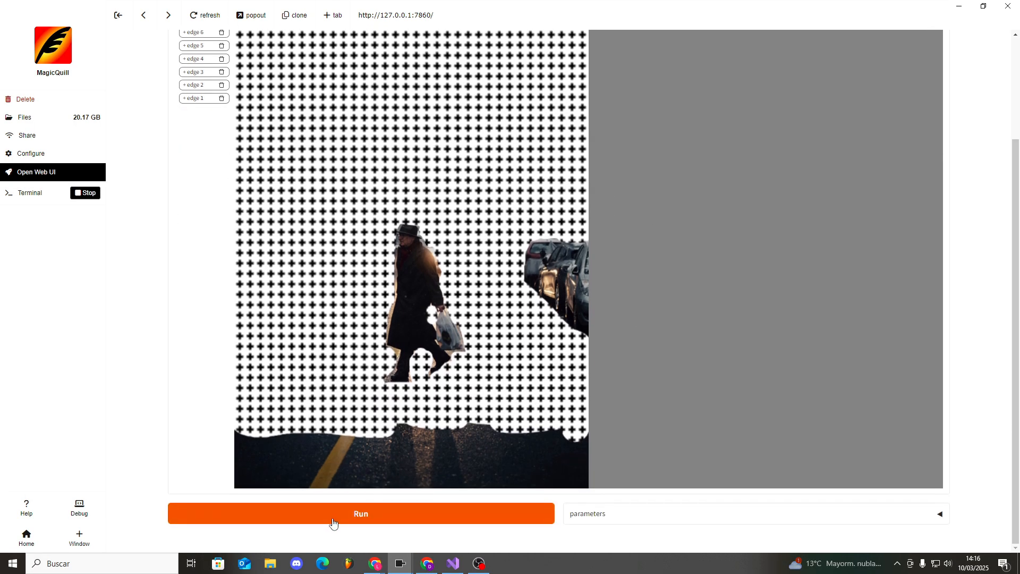
pyautogui.click(404, 428)
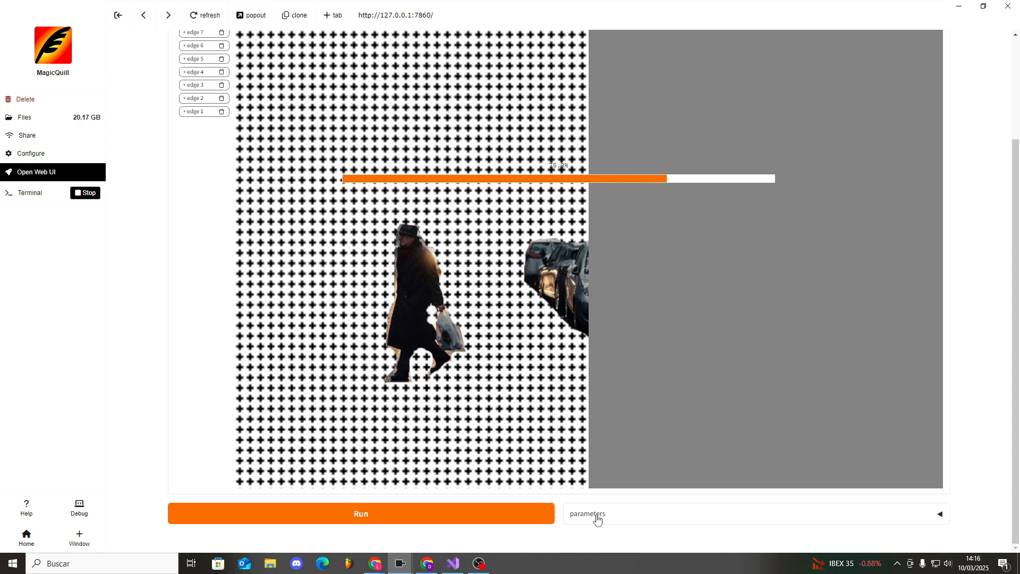
pyautogui.scroll(3, 642, 467)
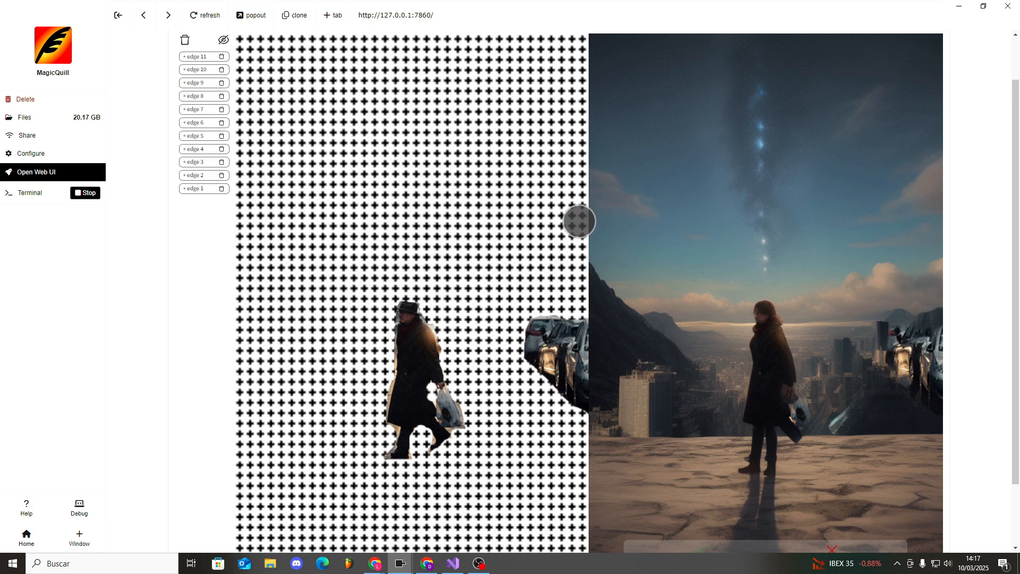
# Step: Try the eraser on the parked cars beside the man, and cover the cars with the Add Edge brush at size 50
pyautogui.scroll(1, 559, 266)
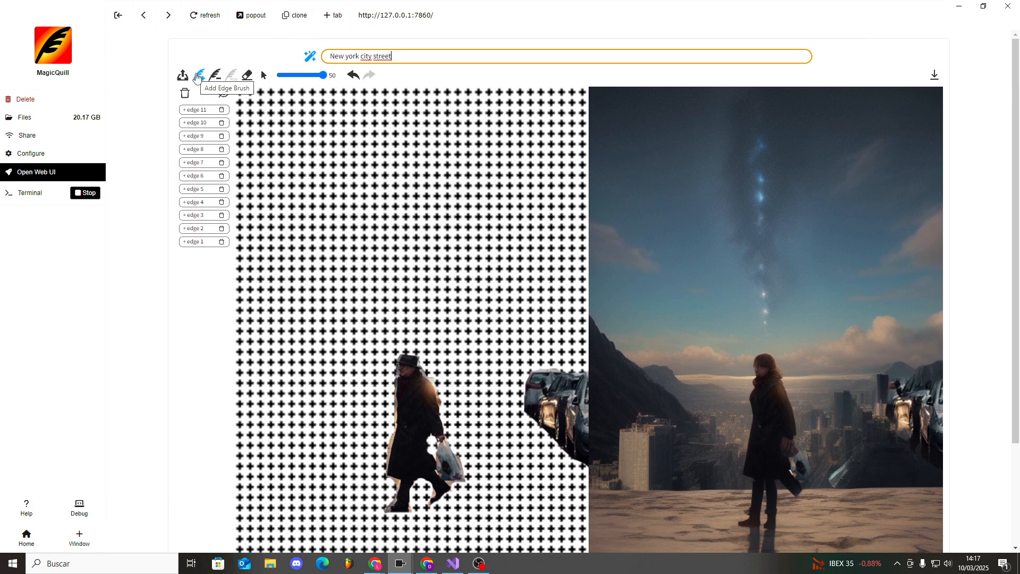
pyautogui.click(247, 76)
pyautogui.moveTo(537, 384)
pyautogui.mouseDown()
pyautogui.moveTo(540, 354)
pyautogui.moveTo(542, 402)
pyautogui.mouseUp()
pyautogui.click(199, 76)
pyautogui.moveTo(507, 355)
pyautogui.mouseDown()
pyautogui.moveTo(539, 428)
pyautogui.moveTo(565, 371)
pyautogui.moveTo(577, 388)
pyautogui.moveTo(579, 480)
pyautogui.mouseUp()
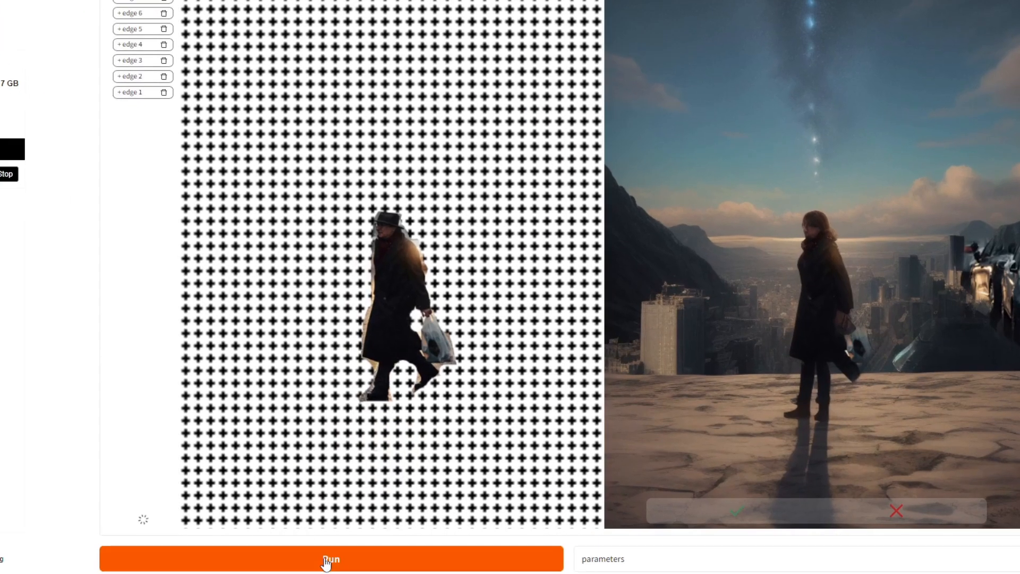
# Step: Regenerate the New York background with the parked cars beside the man masked
pyautogui.click(327, 562)
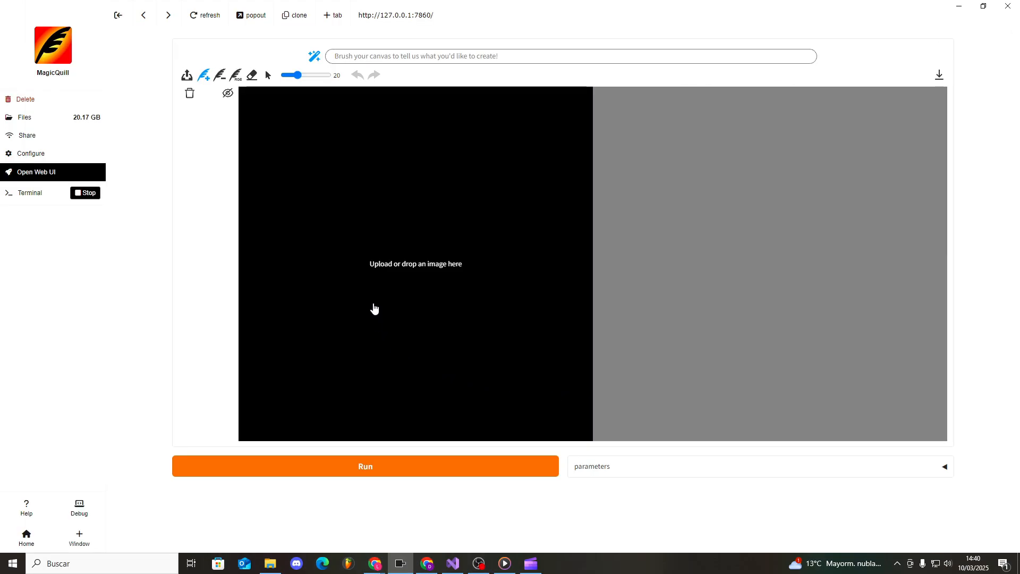
# Step: Load the downloaded photo ending in 0GGUe7KRF7Q-unsplash.jpg and mask the woman's orange glasses with the Add Edge brush at size 15
pyautogui.click(395, 250)
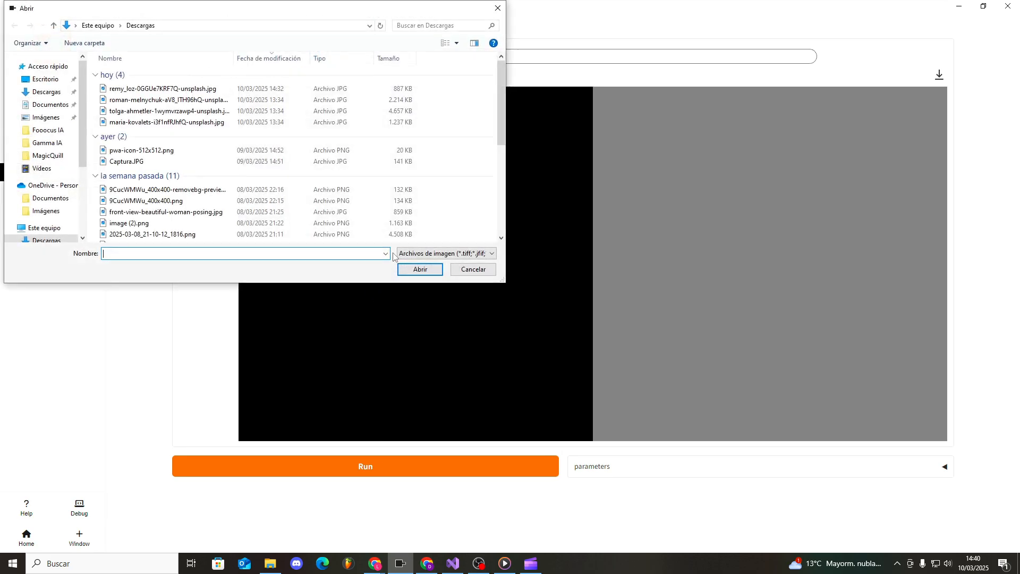
pyautogui.doubleClick(159, 88)
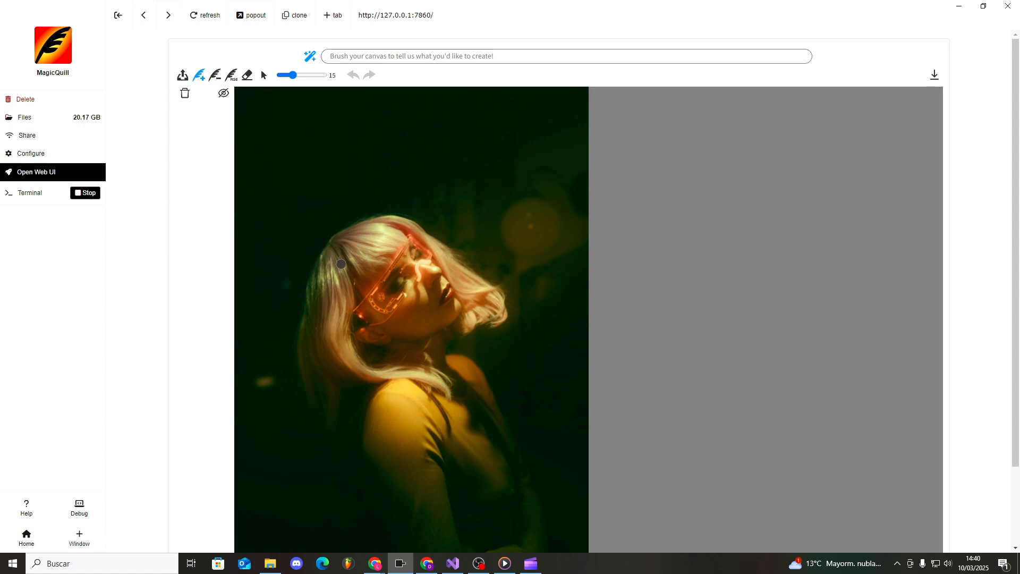
pyautogui.scroll(-1, 403, 266)
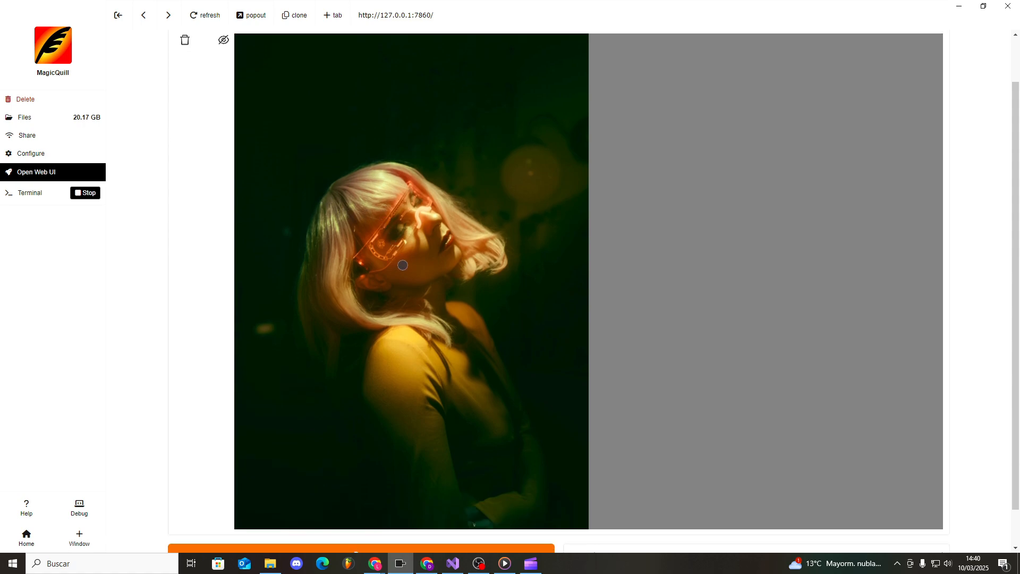
pyautogui.scroll(1, 397, 264)
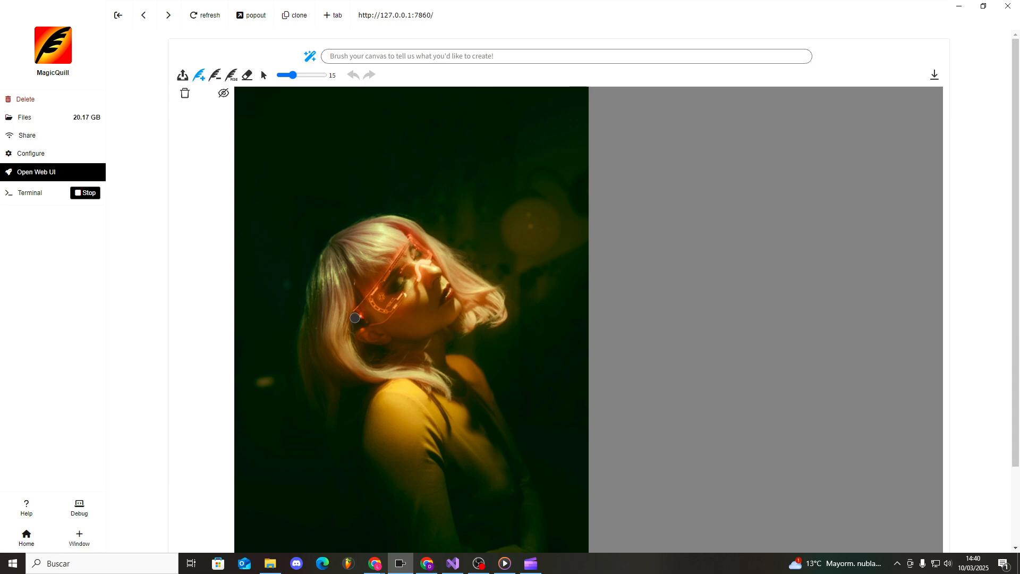
pyautogui.moveTo(354, 314)
pyautogui.mouseDown()
pyautogui.moveTo(357, 325)
pyautogui.moveTo(405, 290)
pyautogui.moveTo(394, 274)
pyautogui.moveTo(412, 251)
pyautogui.moveTo(394, 236)
pyautogui.moveTo(396, 265)
pyautogui.moveTo(356, 314)
pyautogui.moveTo(407, 270)
pyautogui.moveTo(418, 254)
pyautogui.moveTo(411, 246)
pyautogui.moveTo(388, 287)
pyautogui.mouseUp()
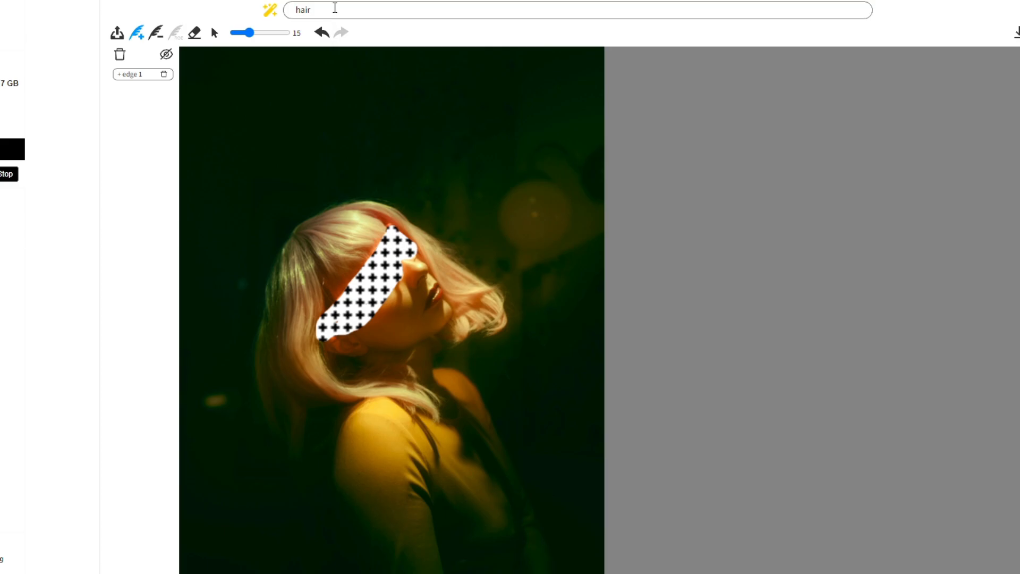
# Step: Replace the prompt with "reading glasses" and generate the edit for the masked eye area
pyautogui.moveTo(335, 8); pyautogui.dragTo(258, 9)
pyautogui.press('BackSpace')
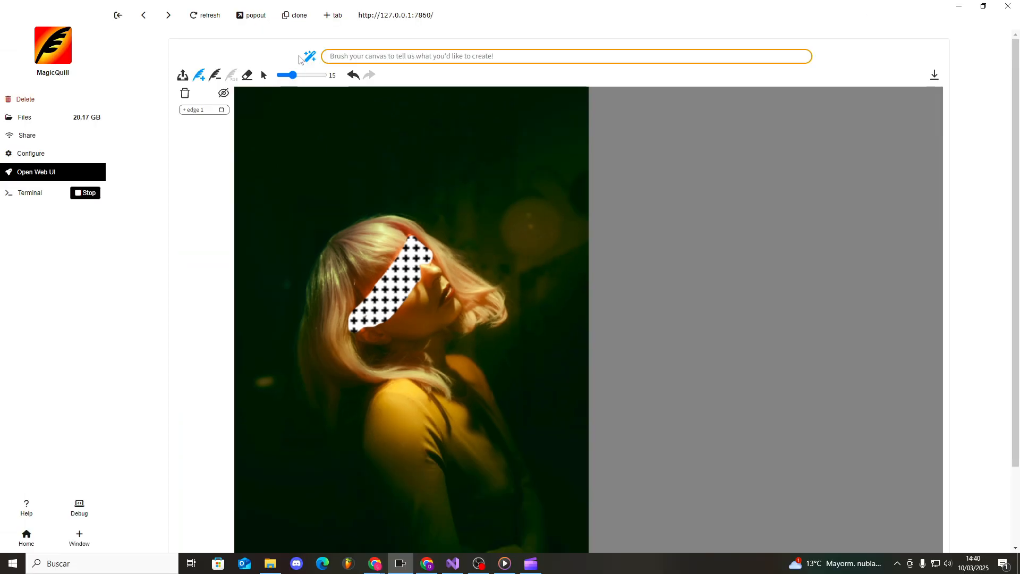
pyautogui.write('reading glasses')
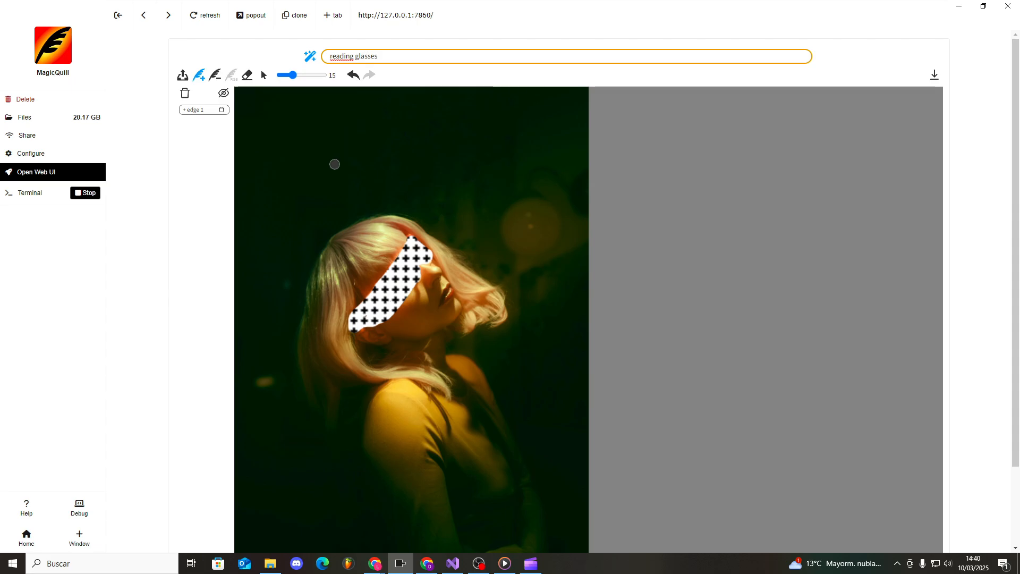
pyautogui.scroll(-2, 332, 165)
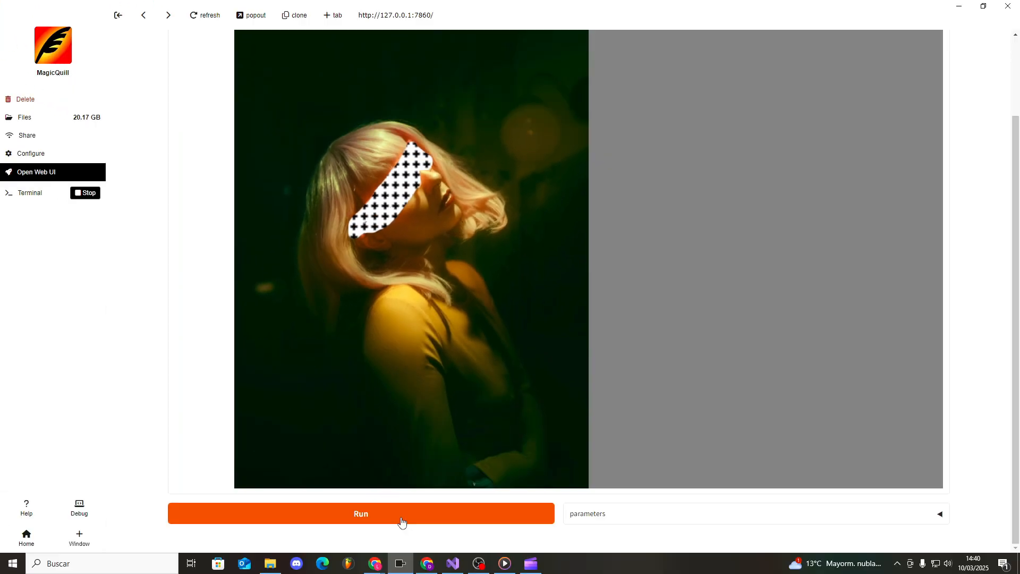
pyautogui.click(402, 514)
pyautogui.scroll(2, 473, 465)
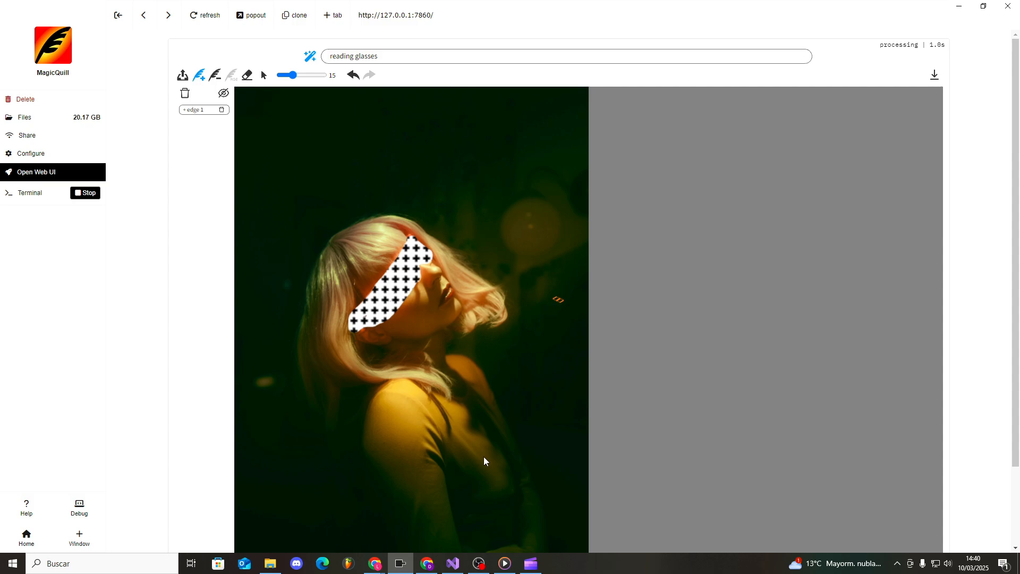